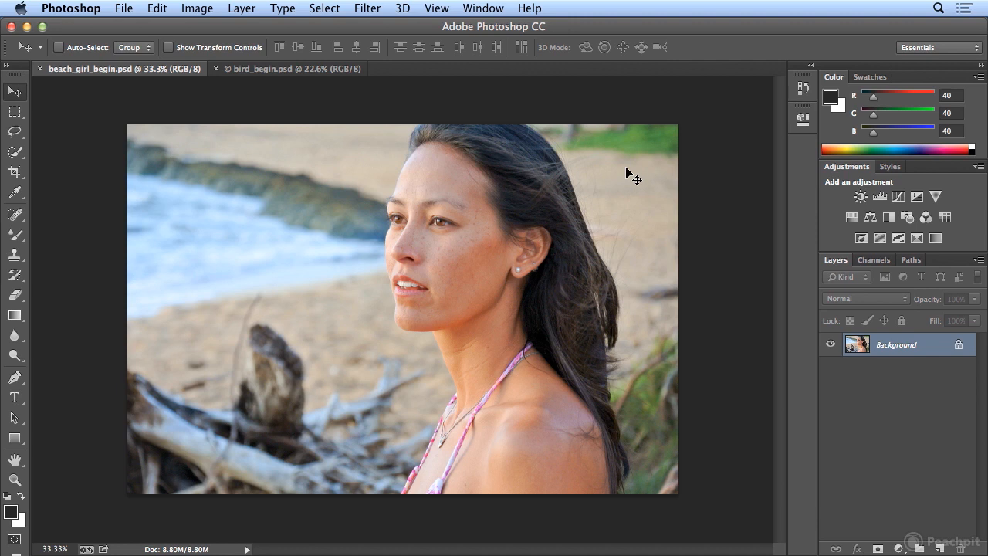
Open the Smart Sharpen filter on the beach portrait and show the woman's eyes and nose in the filter preview
left_click(365, 9)
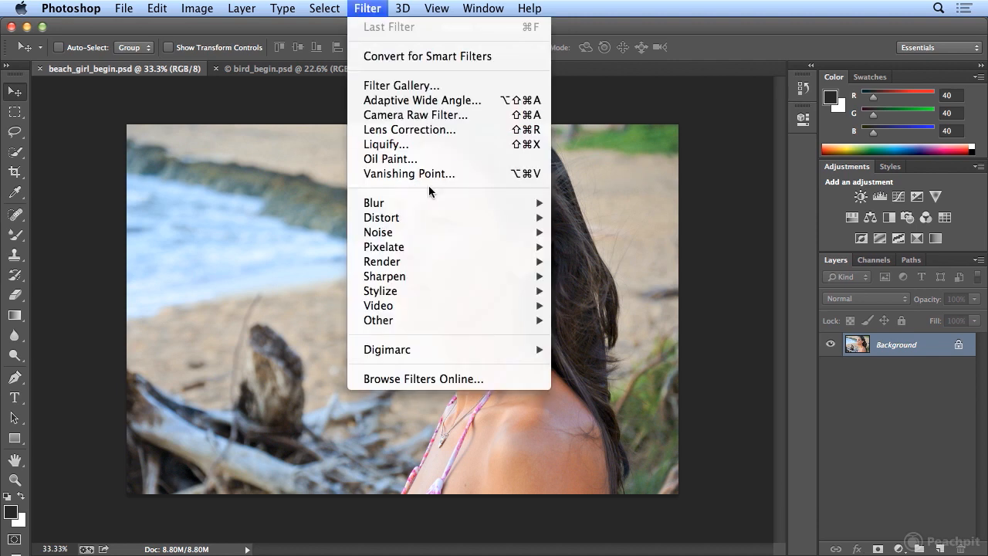
mouse_move(423, 276)
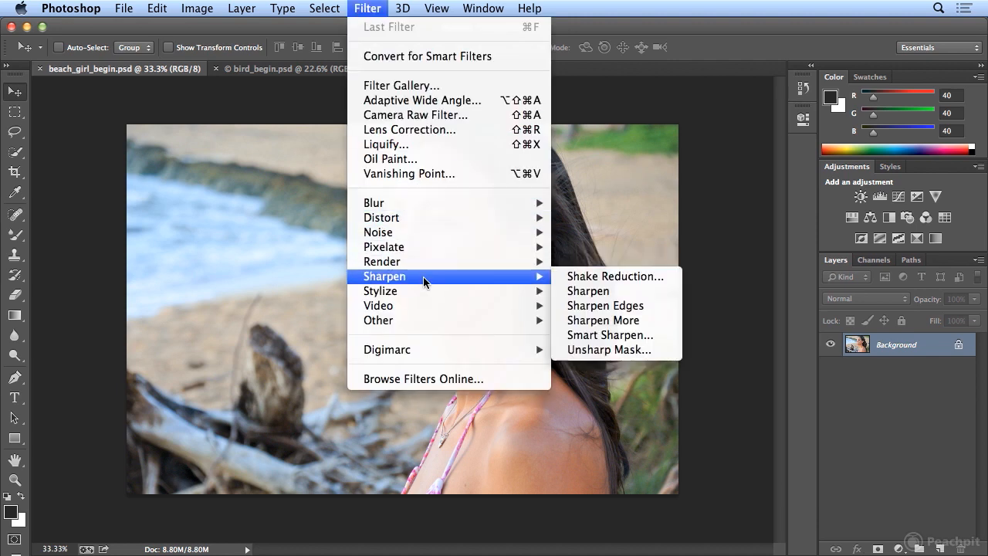
left_click(598, 336)
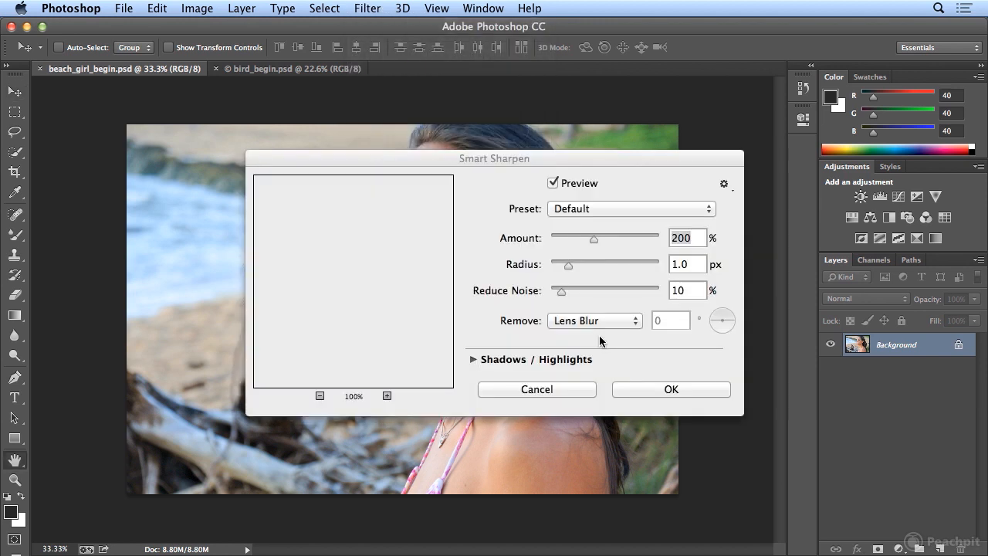
left_click_drag(406, 246, 439, 307)
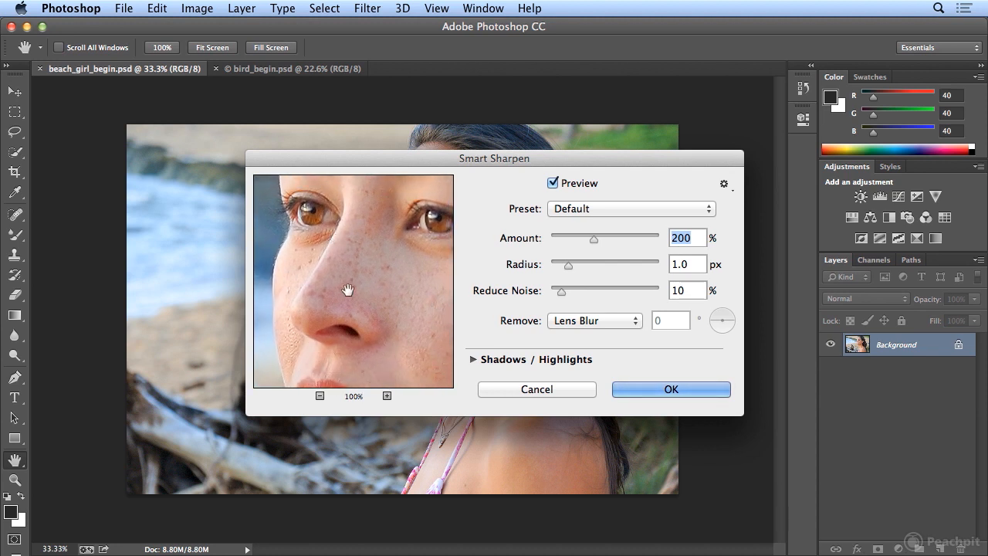
left_click_drag(335, 160, 588, 167)
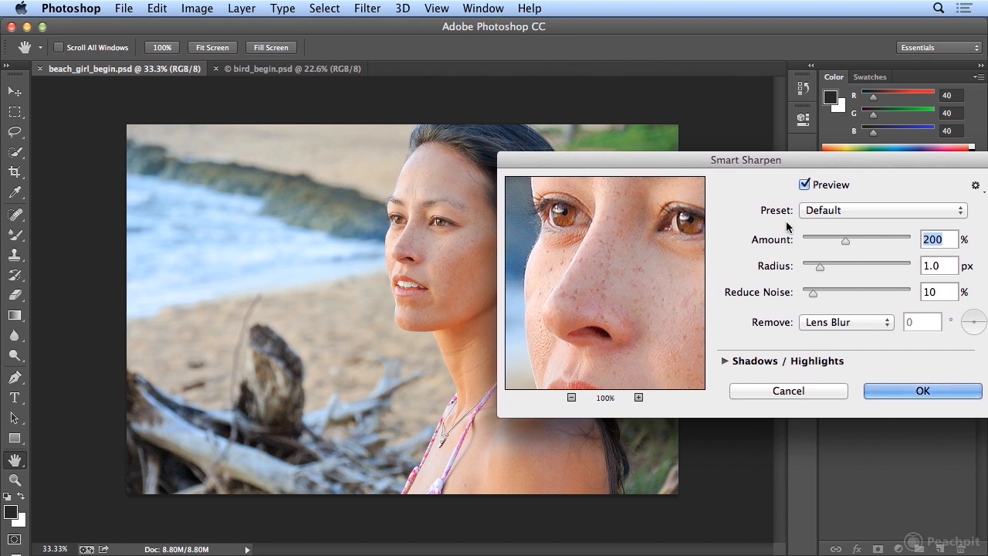
Set the Smart Sharpen amount to 500% and compare the face with and without the sharpening
mouse_move(844, 241)
left_mouse_down()
mouse_move(807, 240)
mouse_move(855, 243)
mouse_move(844, 240)
left_mouse_up()
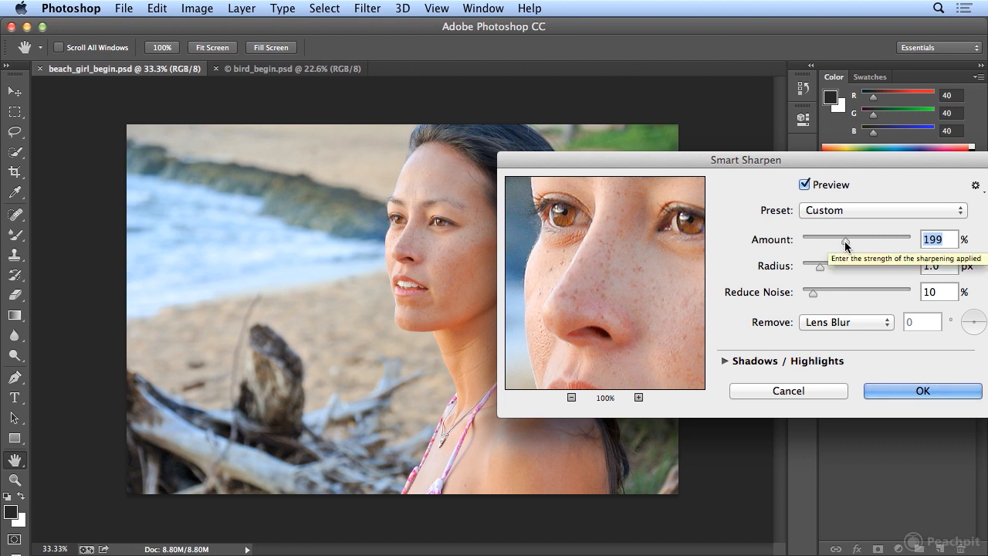
left_click_drag(844, 241, 921, 245)
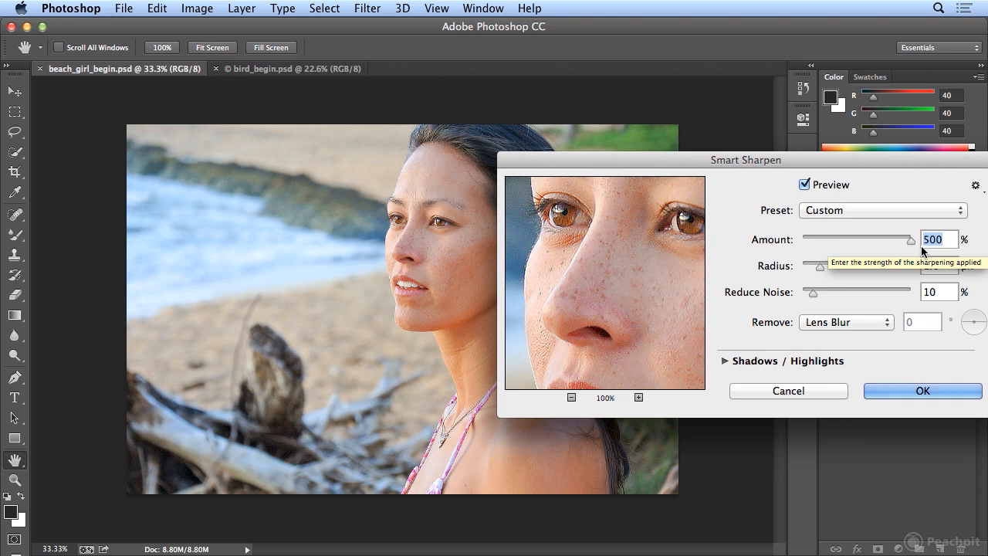
left_click(805, 185)
left_click(805, 184)
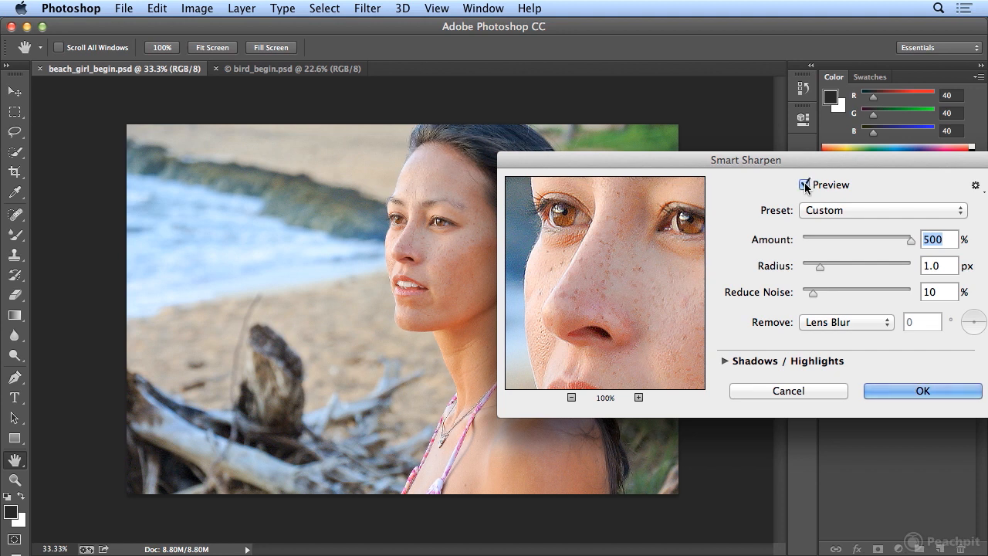
left_click(619, 284)
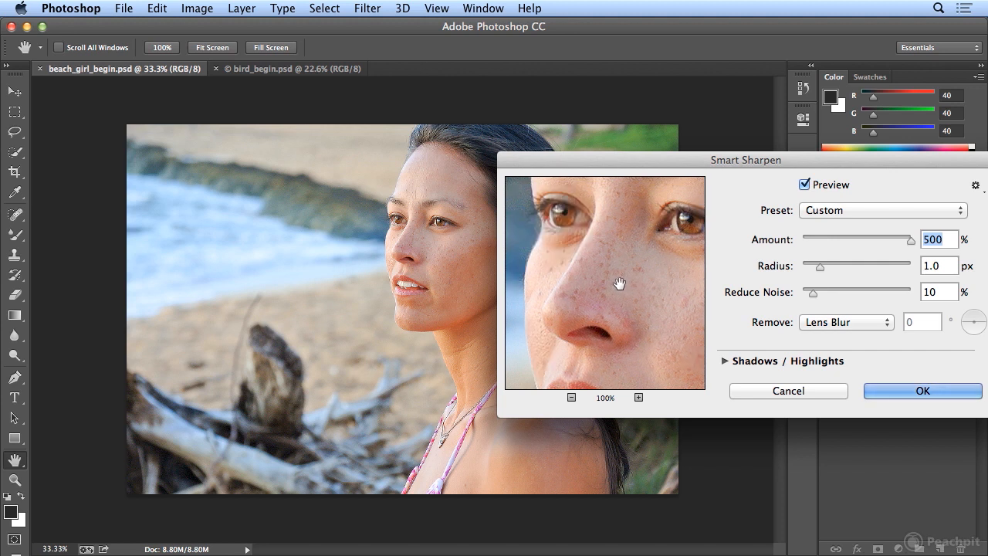
left_click(619, 284)
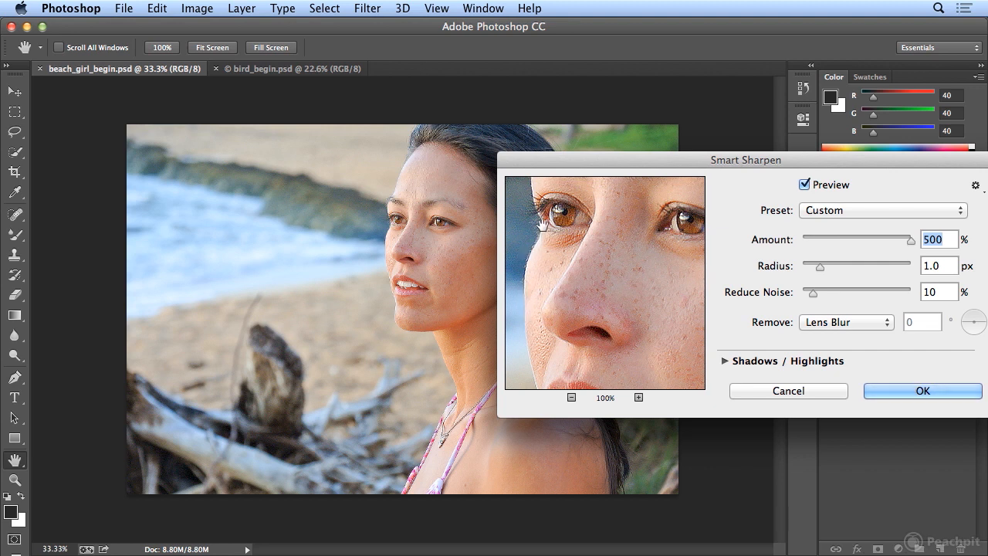
Set the sharpening radius to 2.0 px and noise reduction to 0%, and compare the portrait before and after
left_click_drag(819, 265, 828, 267)
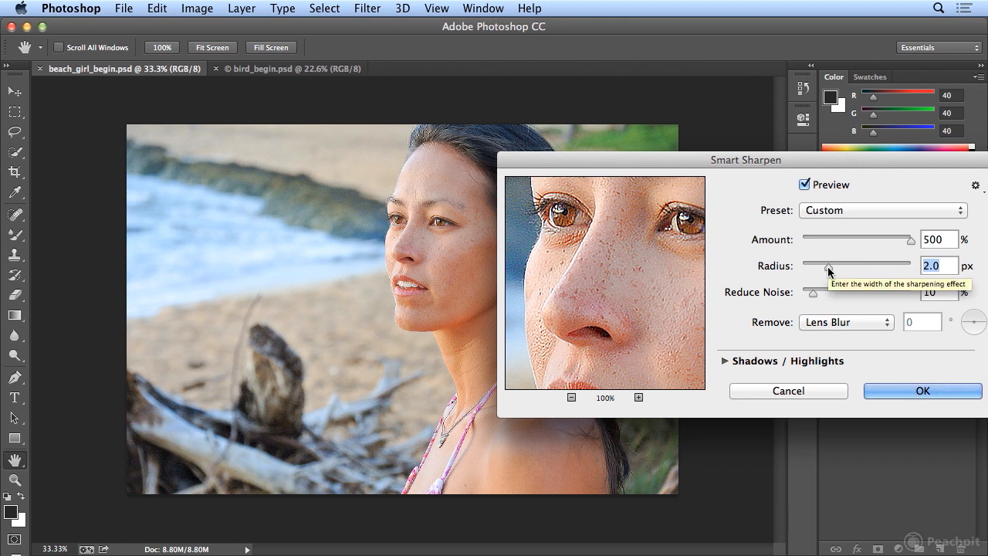
left_click_drag(812, 294, 801, 296)
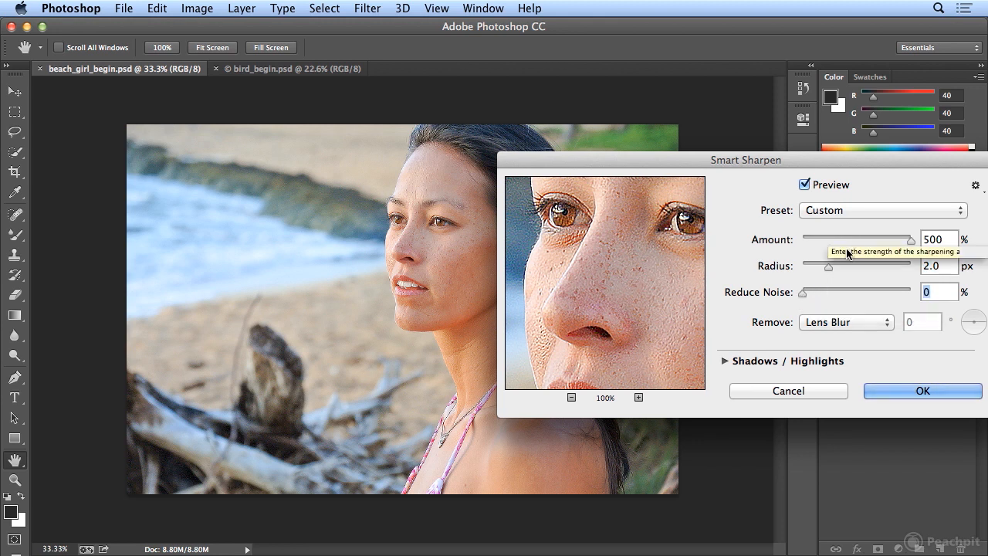
left_click(630, 255)
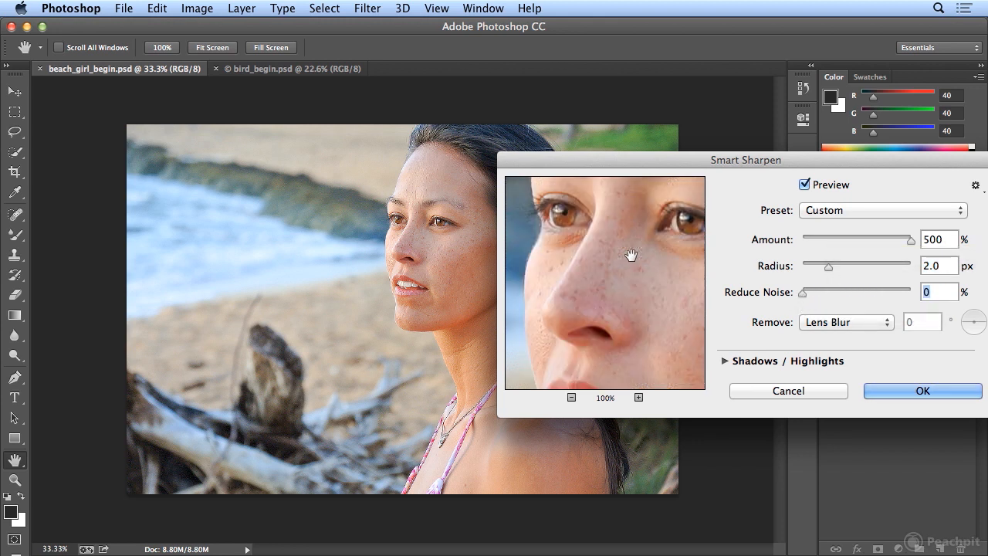
left_click(630, 256)
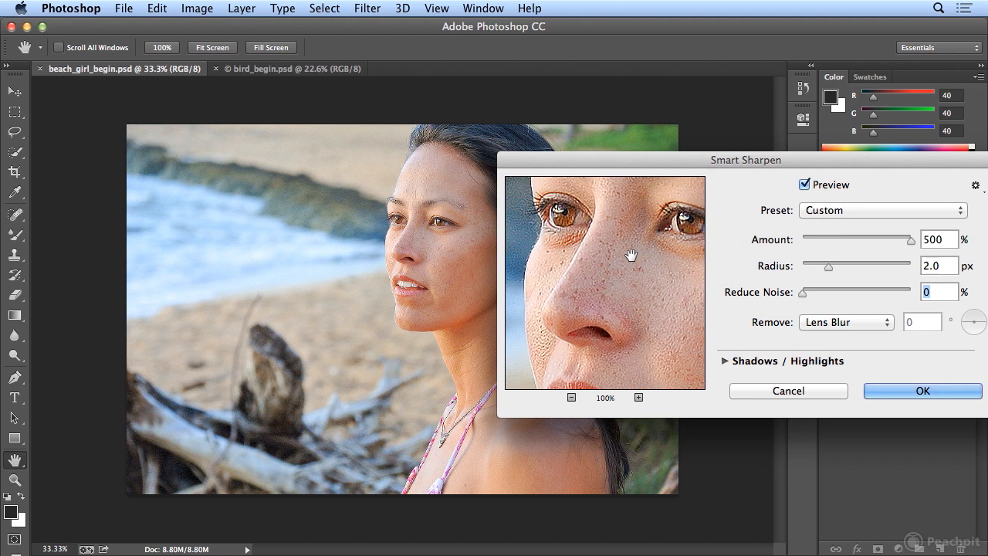
left_click(805, 185)
left_click(805, 186)
left_click(805, 185)
left_click(805, 186)
Turn the Use Legacy option on and back off to compare the older sharpening method on the portrait
left_click(975, 192)
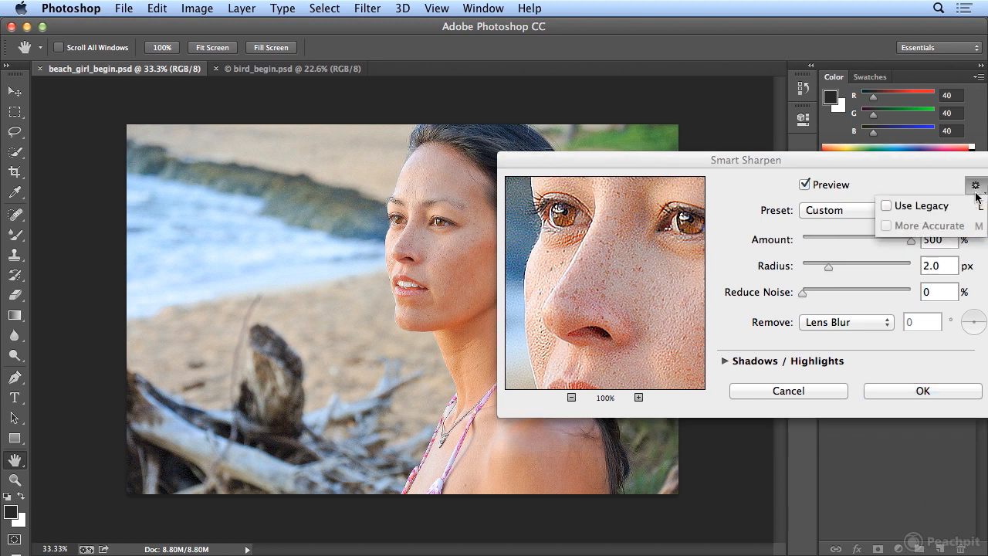
left_click(886, 207)
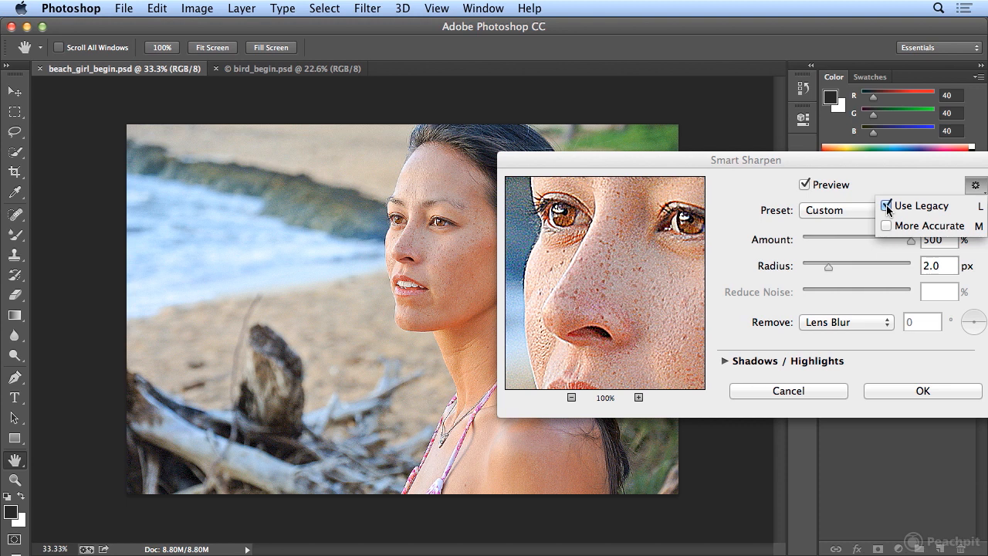
left_click(886, 206)
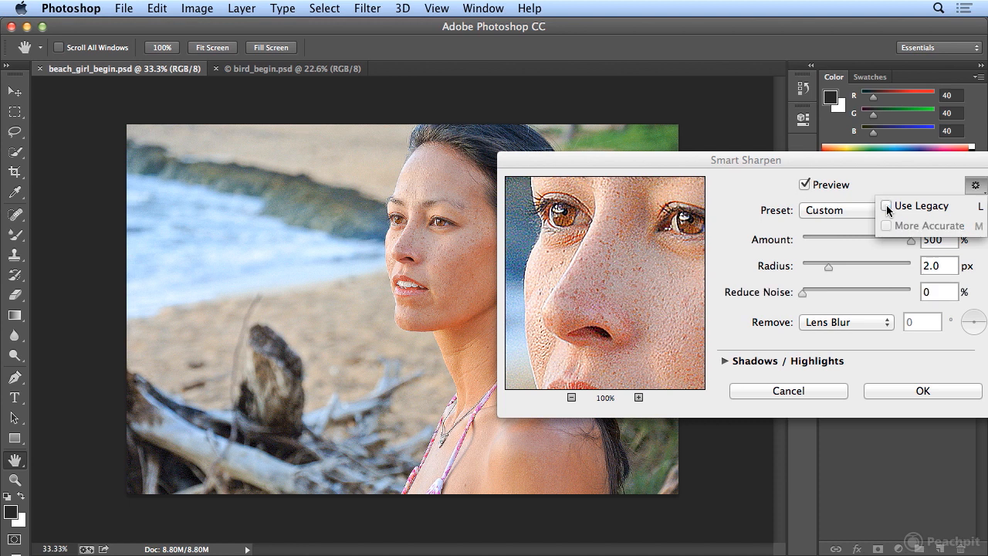
left_click(777, 161)
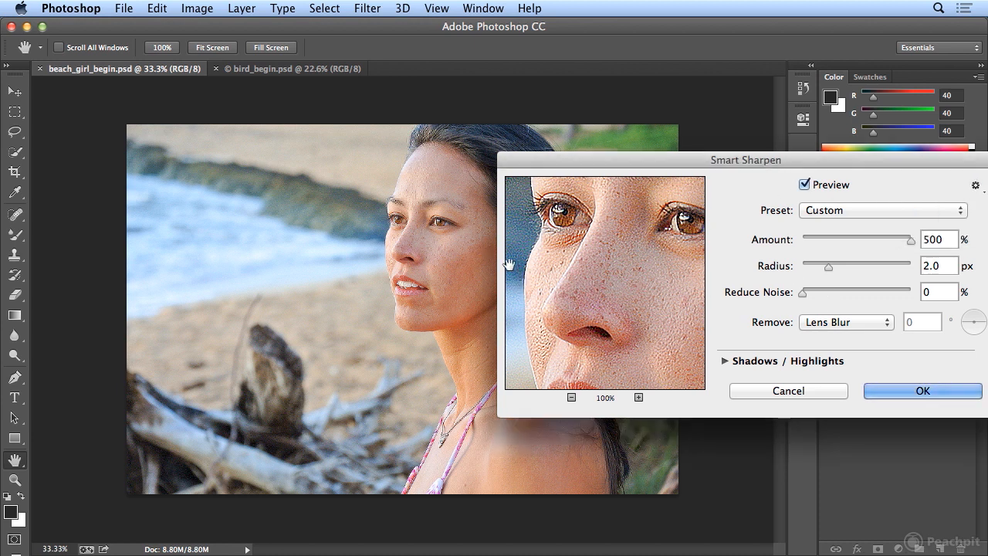
Set Reduce Noise to 18%, check the face in the preview, and apply Smart Sharpen to the portrait
left_click_drag(802, 293, 822, 291)
left_click_drag(630, 271, 629, 273)
left_click(628, 273)
left_click(900, 390)
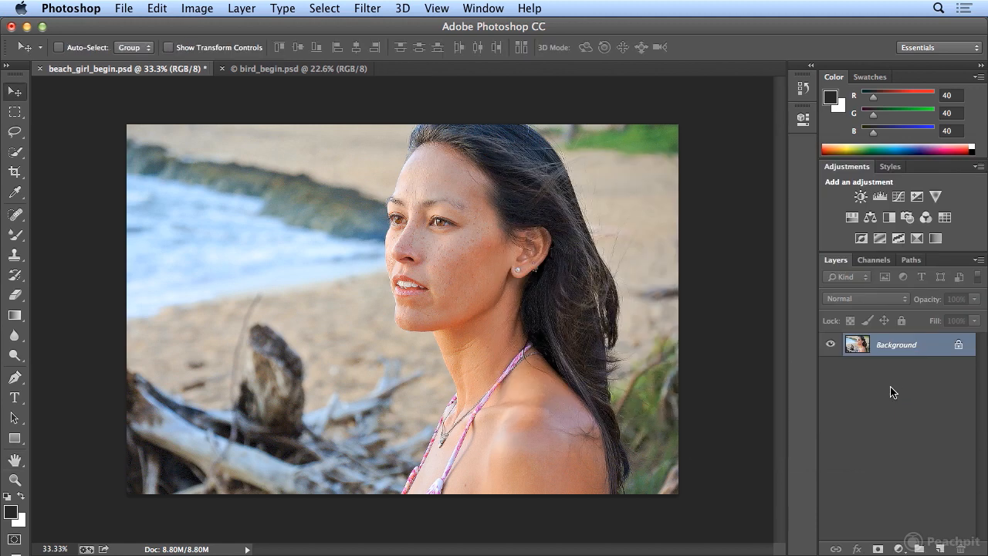
Examine the woman's face at 100% magnification, comparing the sharpened and original versions by undoing and redoing the filter
key("super+plus")
key("super+plus")
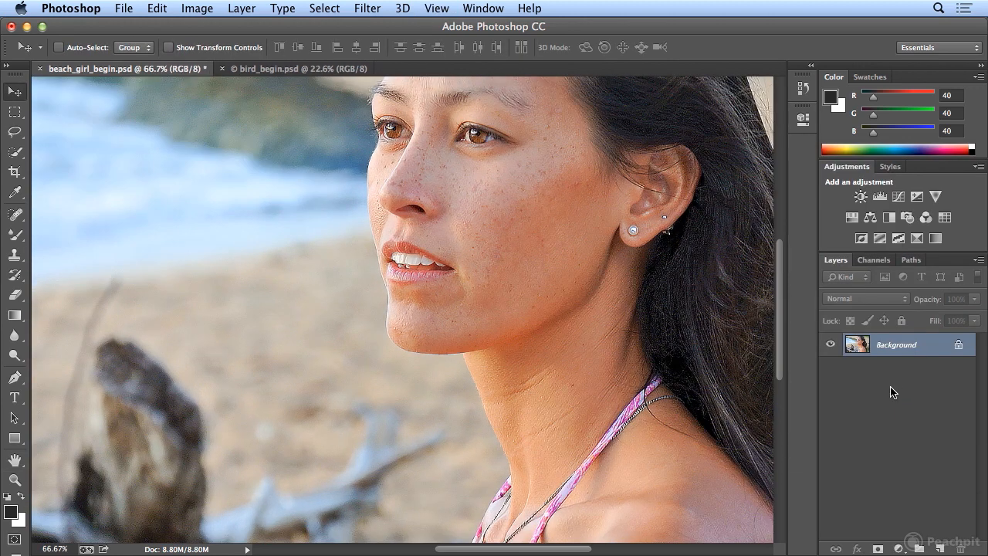
key("super+plus")
scroll(735, 318, "up", 6)
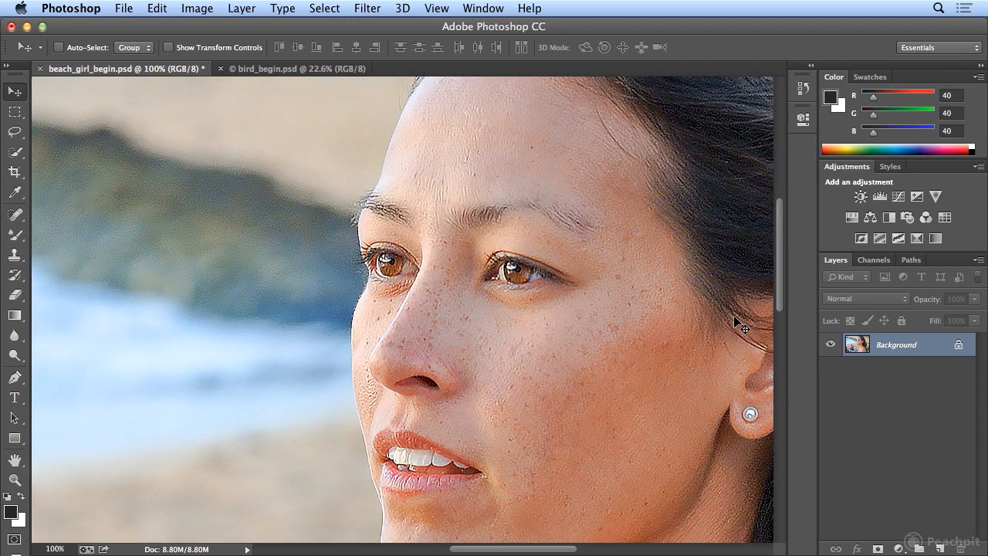
key("super+z")
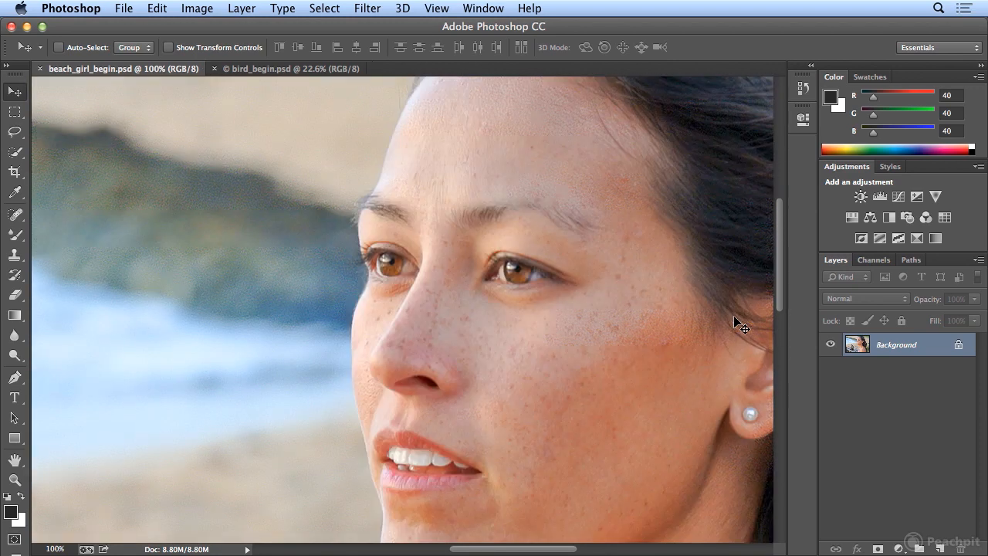
key("super+z")
key("super+z")
key("super+z")
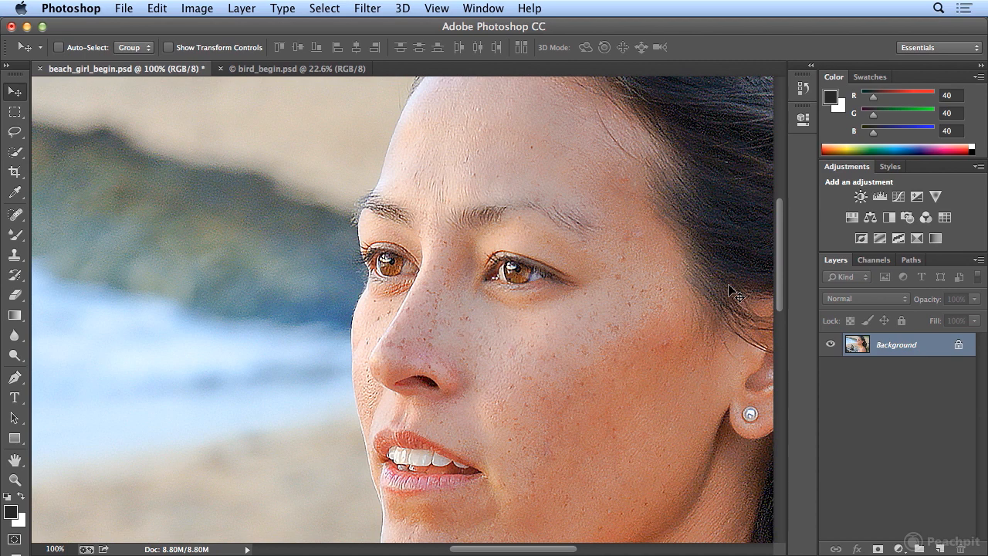
Switch to bird_begin.psd and open Smart Sharpen with the filter preview showing the bird's eye and cheek
left_click(308, 69)
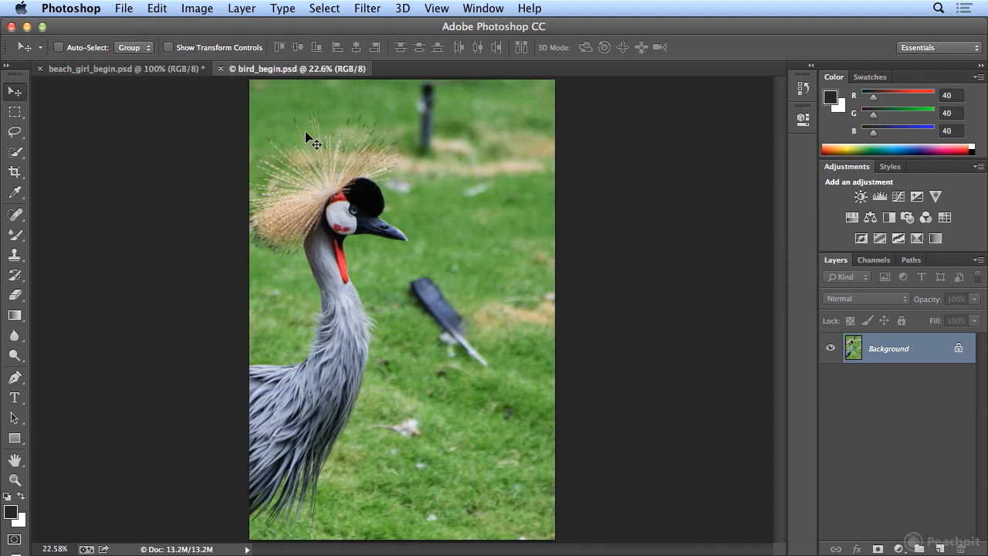
key("super+plus")
key("super+plus")
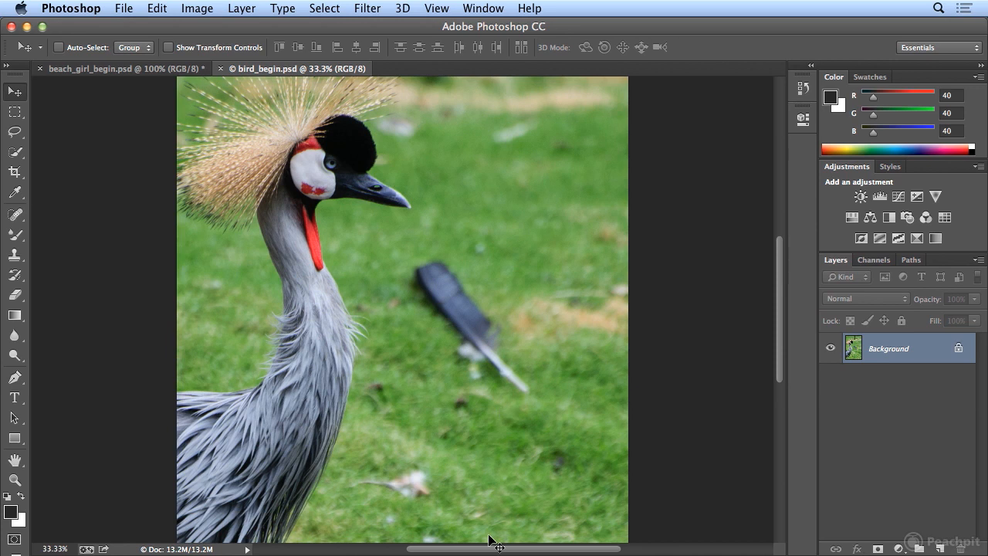
left_click_drag(494, 544, 523, 549)
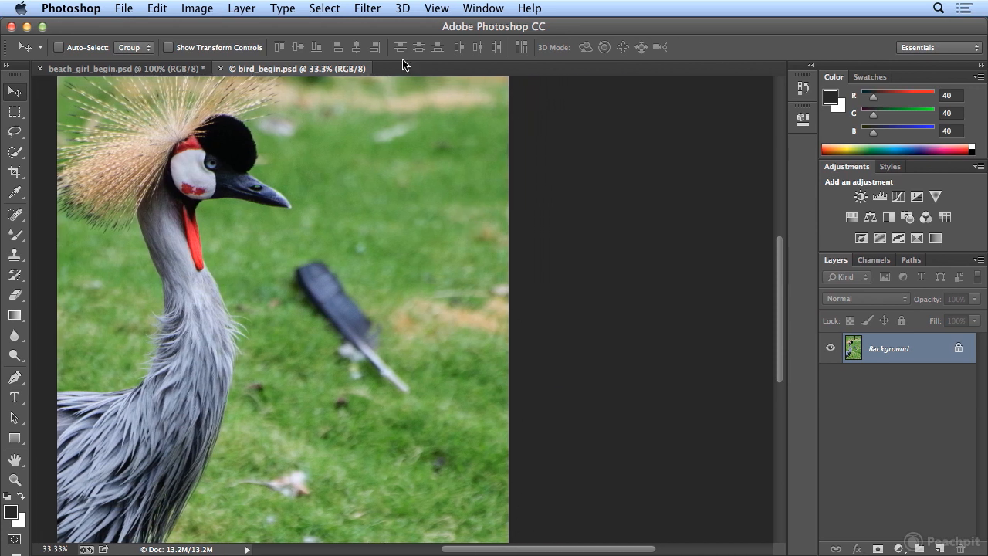
left_click(368, 9)
mouse_move(431, 280)
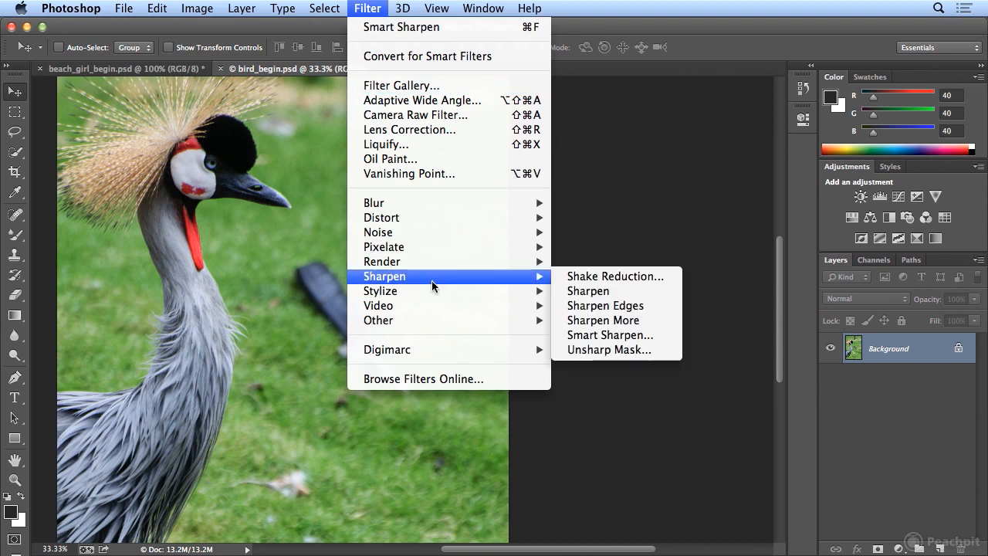
left_click(650, 334)
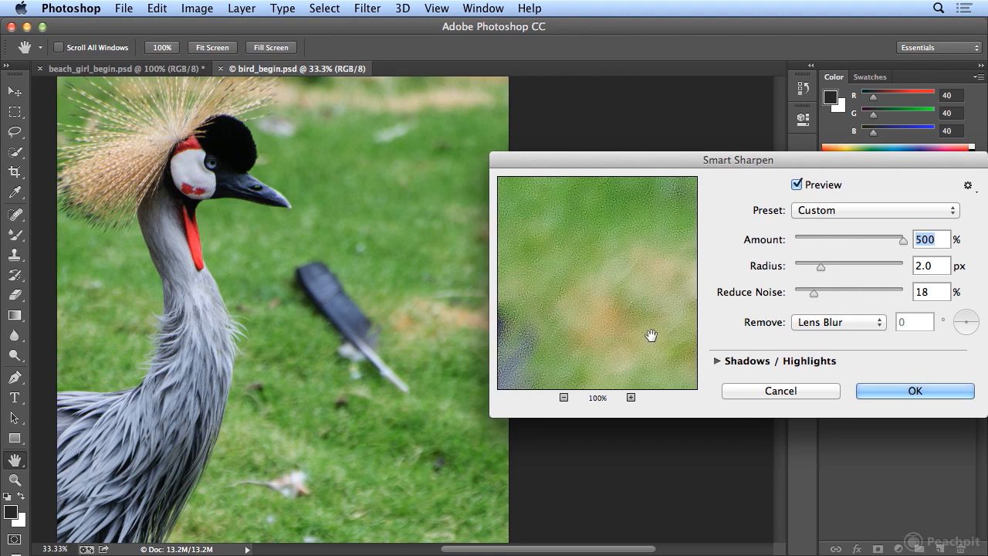
left_click(210, 169)
left_click_drag(558, 277, 627, 286)
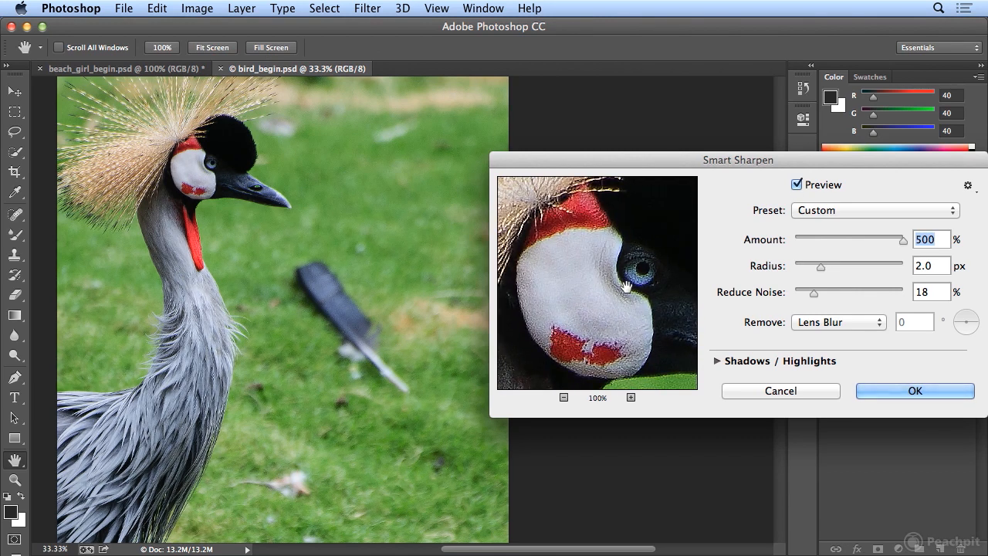
Compare the bird's face and crest feathers with and without the Smart Sharpen effect
left_click(797, 185)
left_click(797, 186)
left_click(798, 185)
left_click(797, 185)
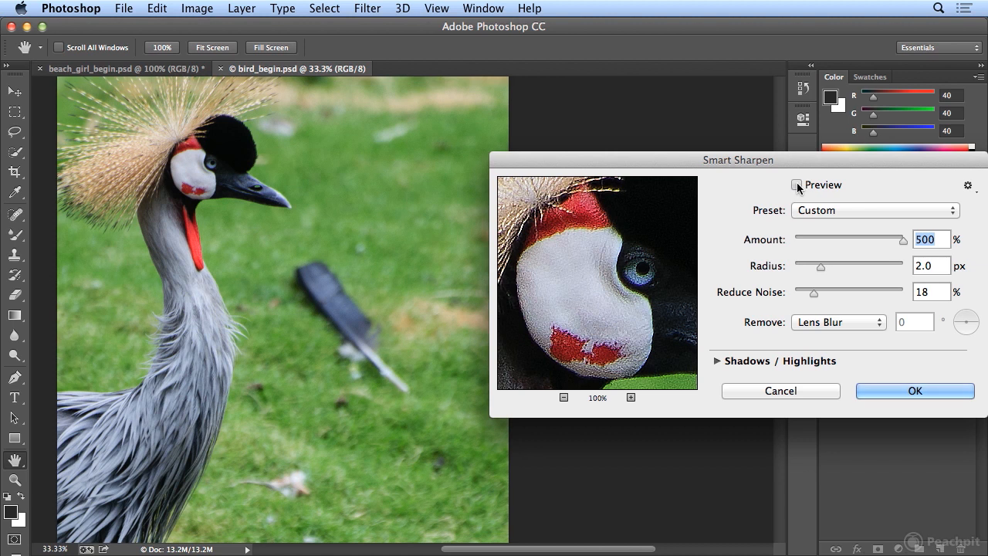
left_click(555, 285)
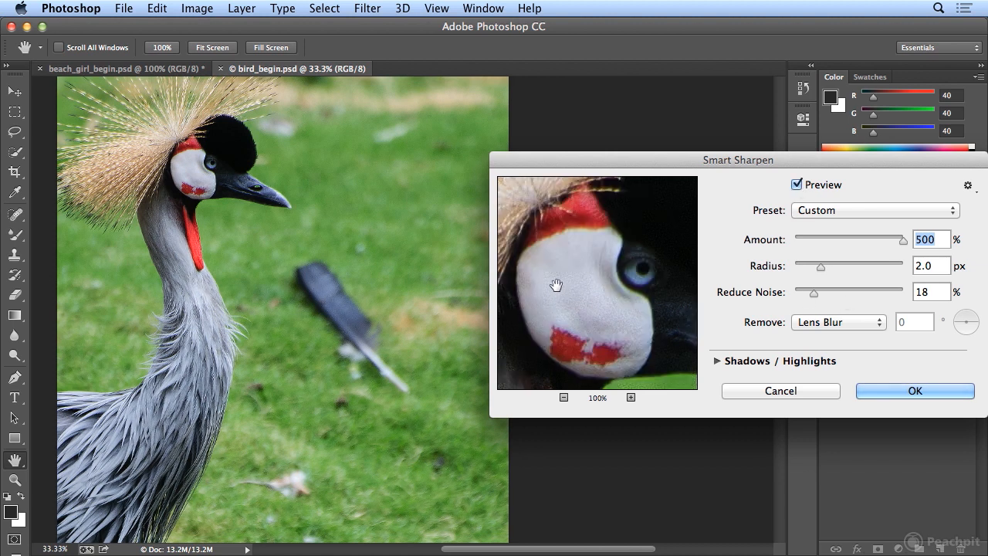
left_click_drag(543, 273, 637, 295)
left_click(616, 291)
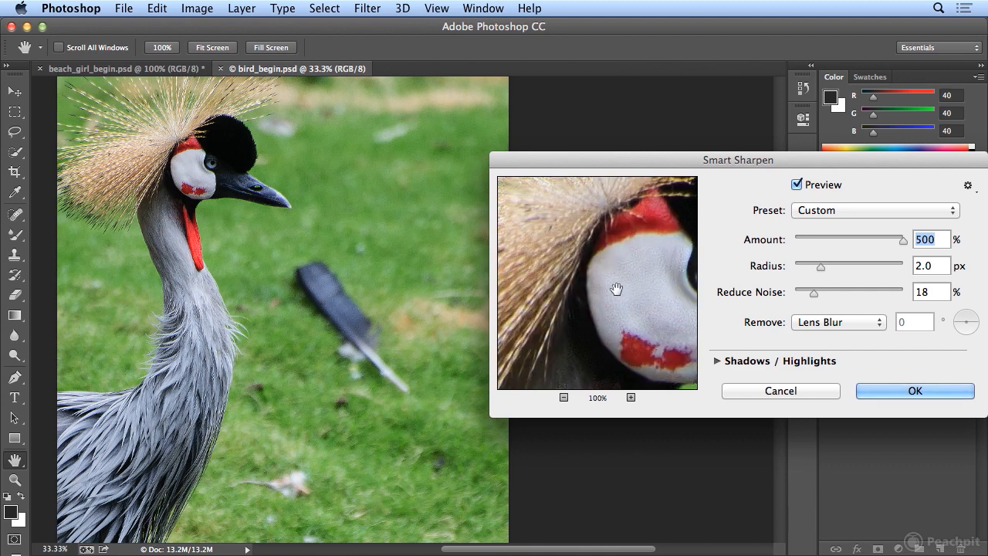
Check the bird's sharpening with Reduce Noise at 0%, and set Reduce Noise to 35%
left_click_drag(814, 294, 770, 295)
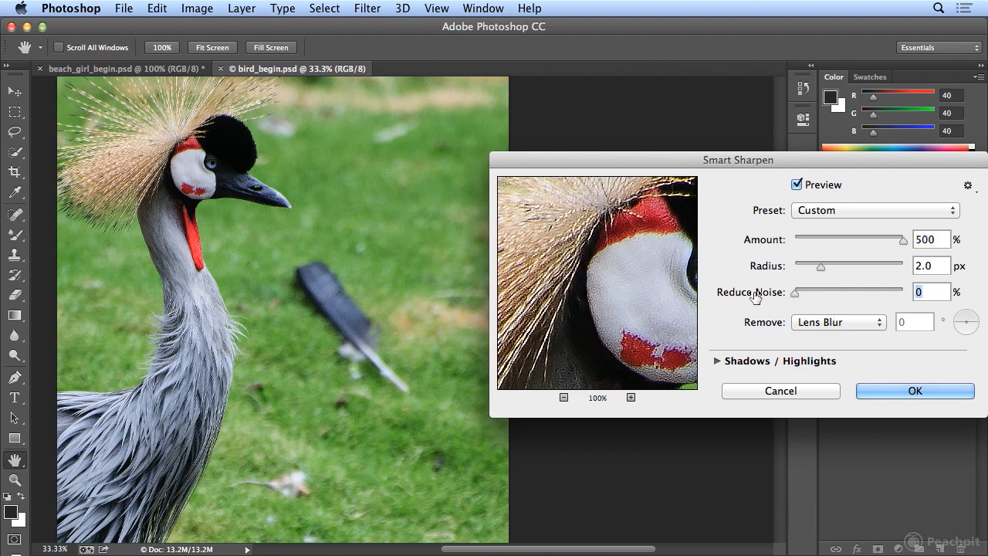
left_click(598, 283)
left_click_drag(797, 294, 824, 295)
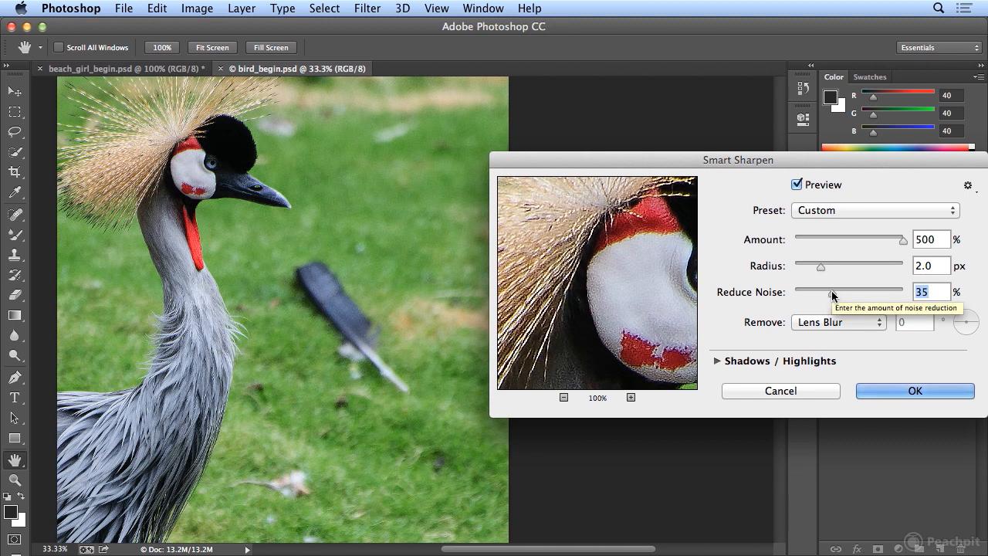
Turn on Use Legacy for Smart Sharpen and examine the bird's cheek, eye and beak in the filter preview
left_click(967, 185)
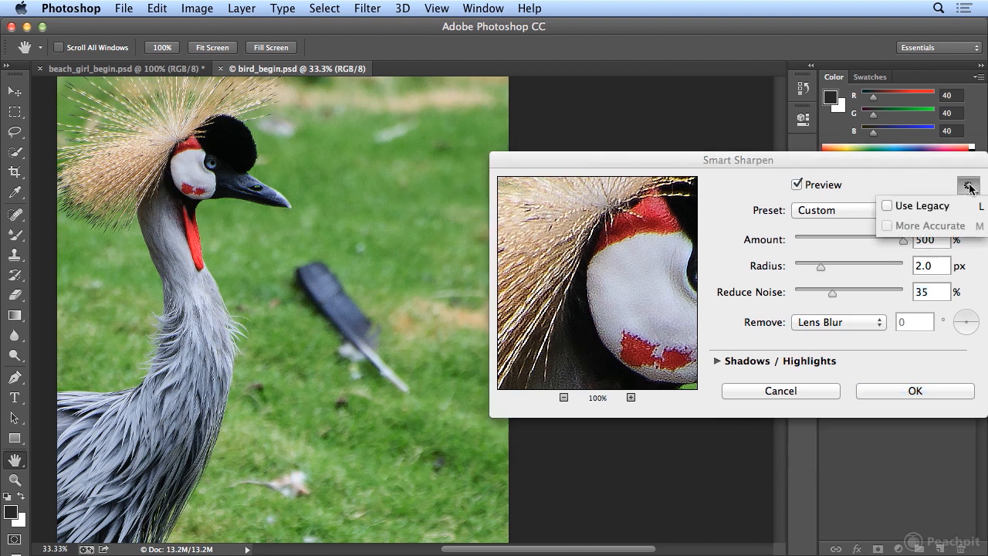
left_click(886, 205)
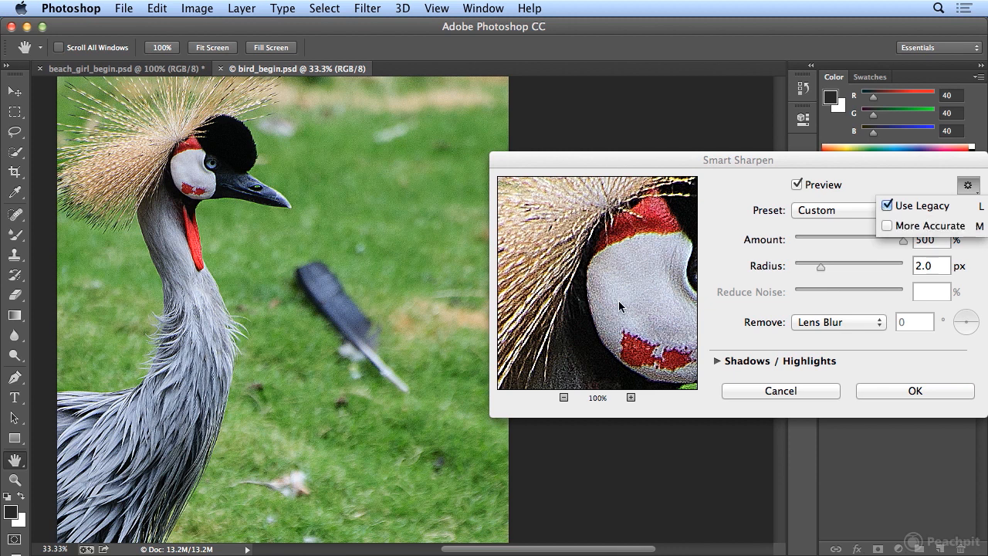
left_click_drag(628, 264, 516, 269)
left_click_drag(629, 295, 596, 244)
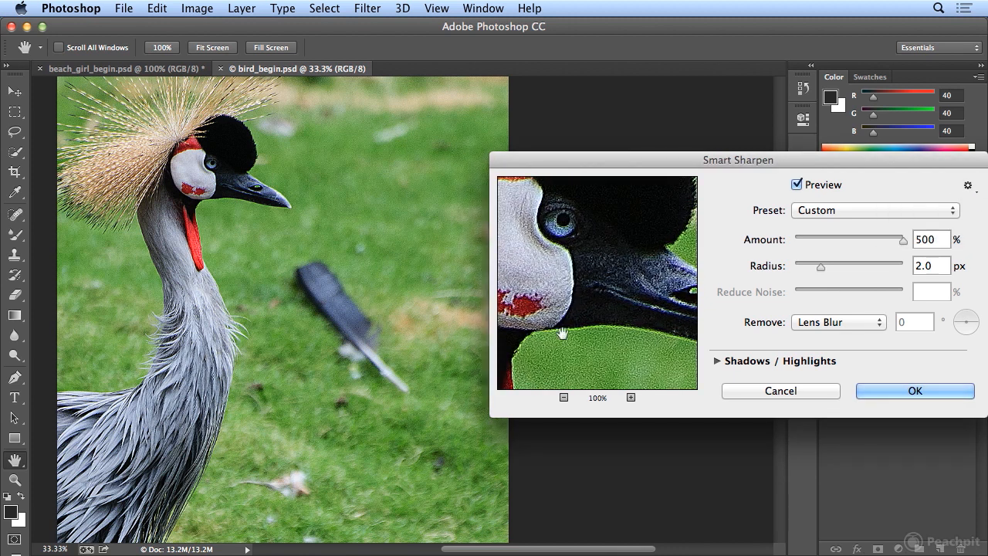
left_click_drag(655, 310, 593, 299)
left_click_drag(656, 309, 612, 291)
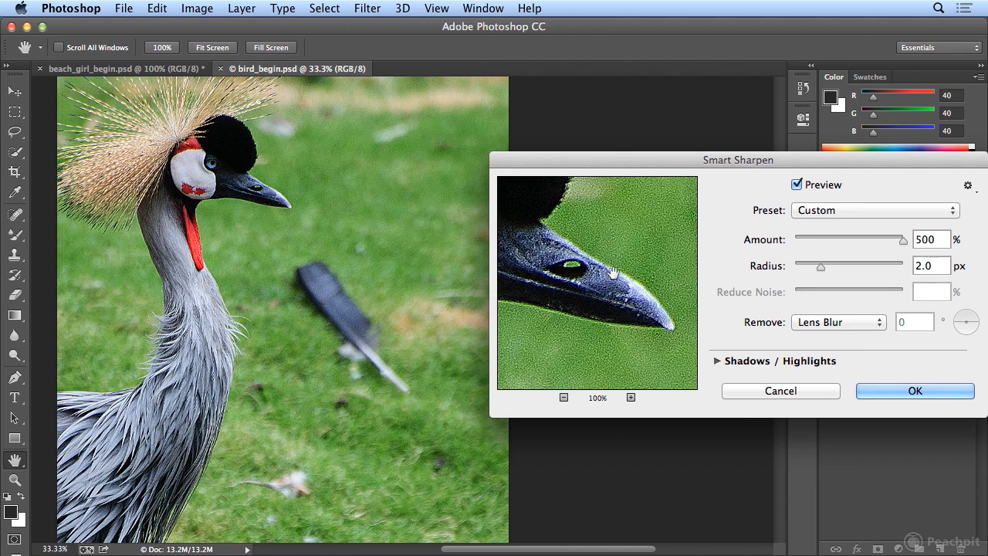
Turn off Use Legacy and examine the bird's beak and face in the preview, with and without the sharpening
left_click(967, 185)
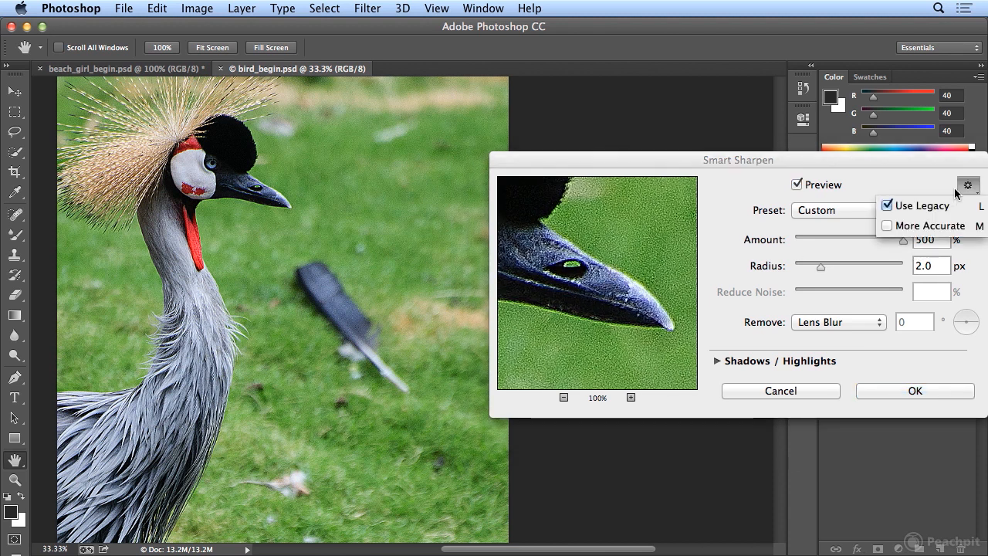
left_click(887, 206)
left_click_drag(580, 280, 652, 268)
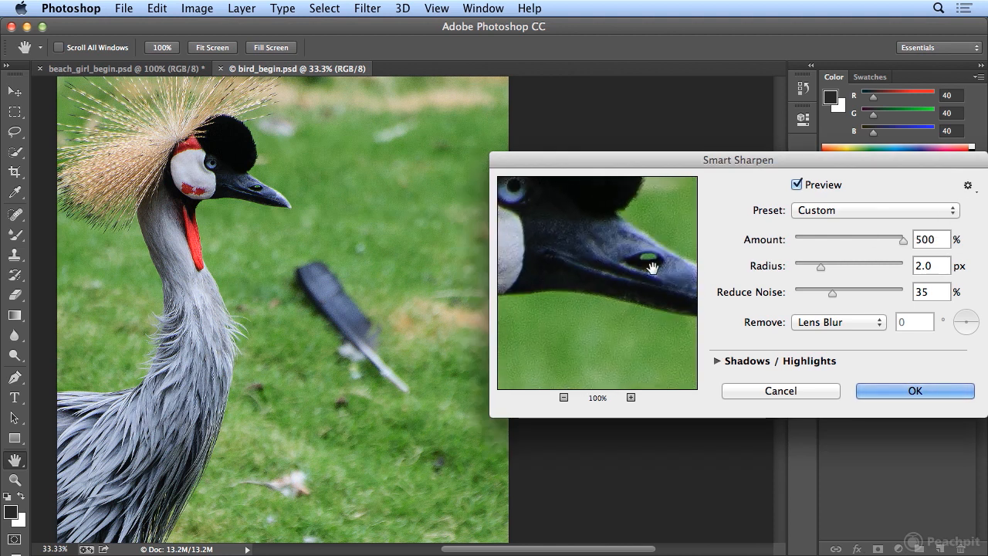
left_click(644, 281)
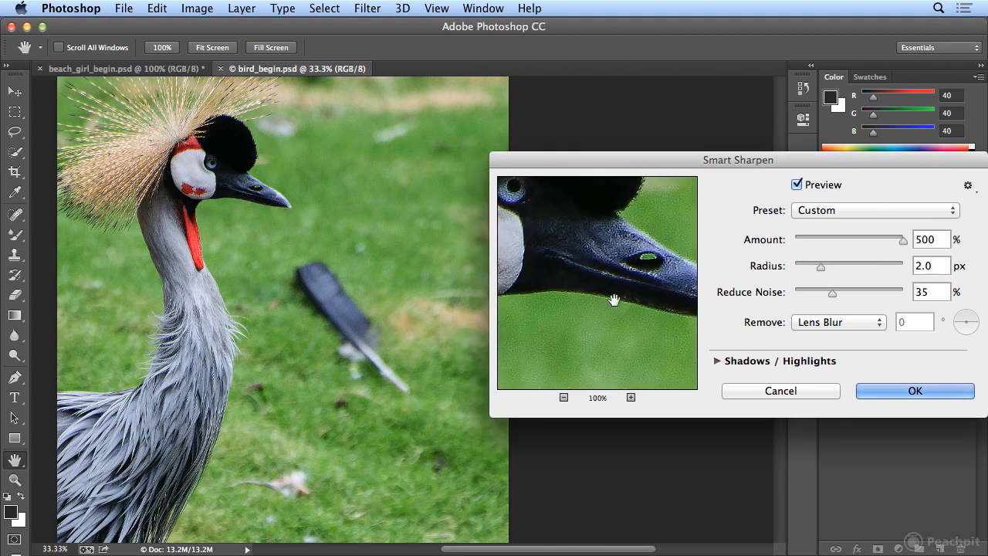
left_click(666, 298)
mouse_move(649, 271)
left_mouse_down()
mouse_move(569, 258)
mouse_move(710, 298)
mouse_move(679, 280)
mouse_move(674, 314)
mouse_move(664, 275)
left_mouse_up()
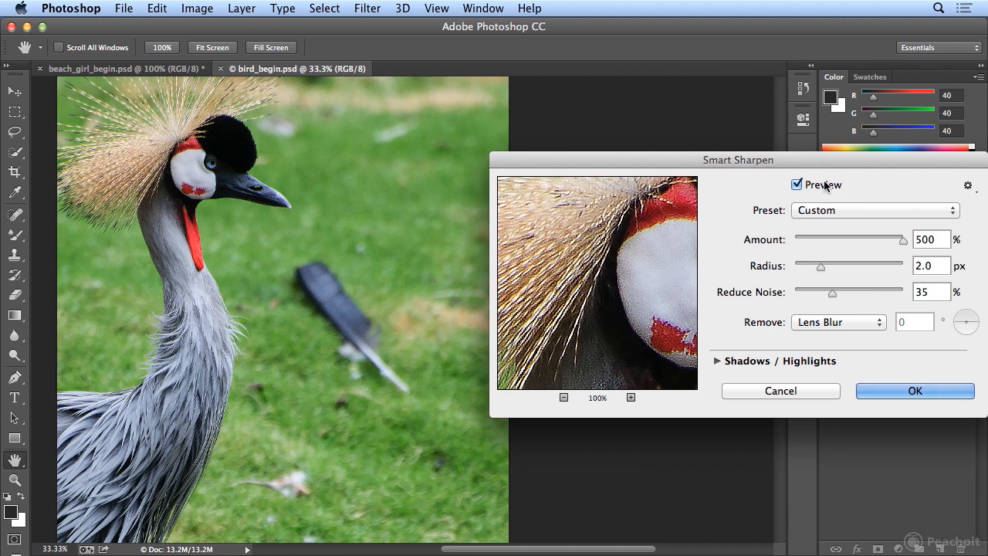
Set the Smart Sharpen Amount to 340% and Radius to 1.7 px, and apply the filter to the bird photo
left_click_drag(903, 244, 868, 245)
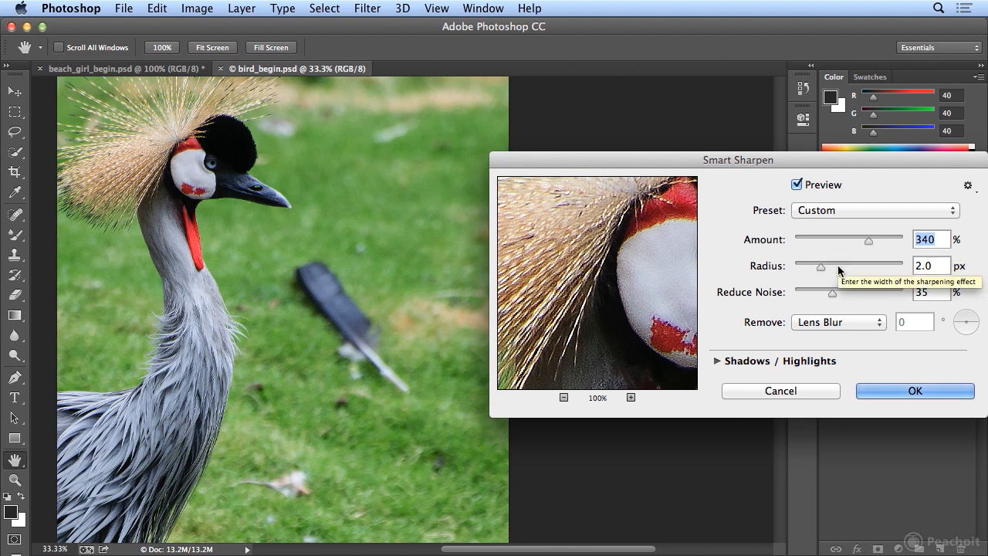
left_click_drag(822, 267, 842, 269)
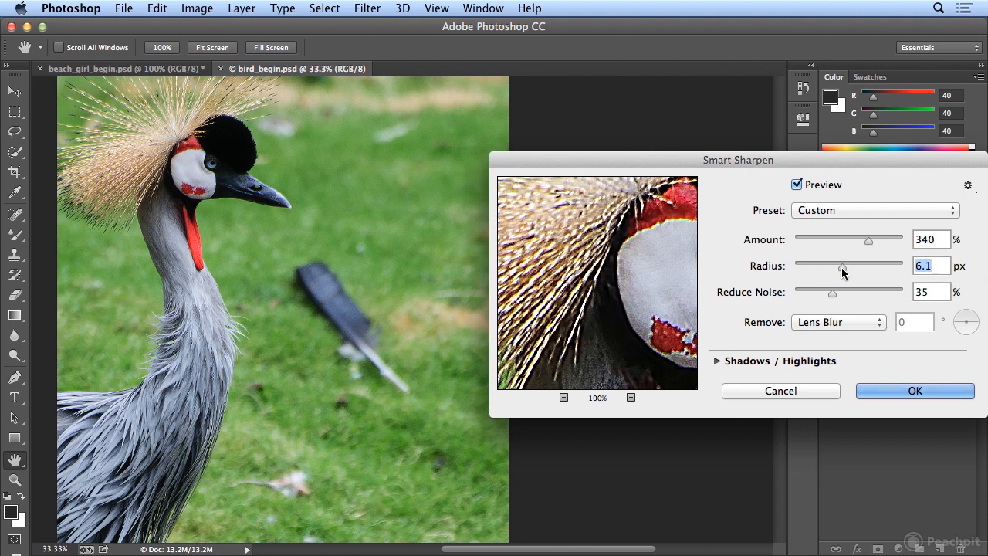
left_click_drag(825, 267, 817, 267)
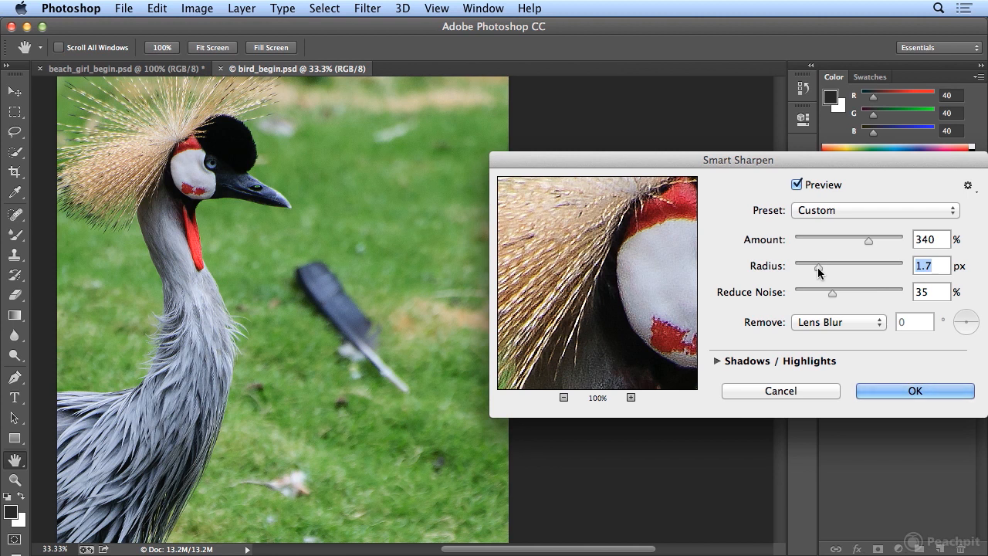
left_click(910, 392)
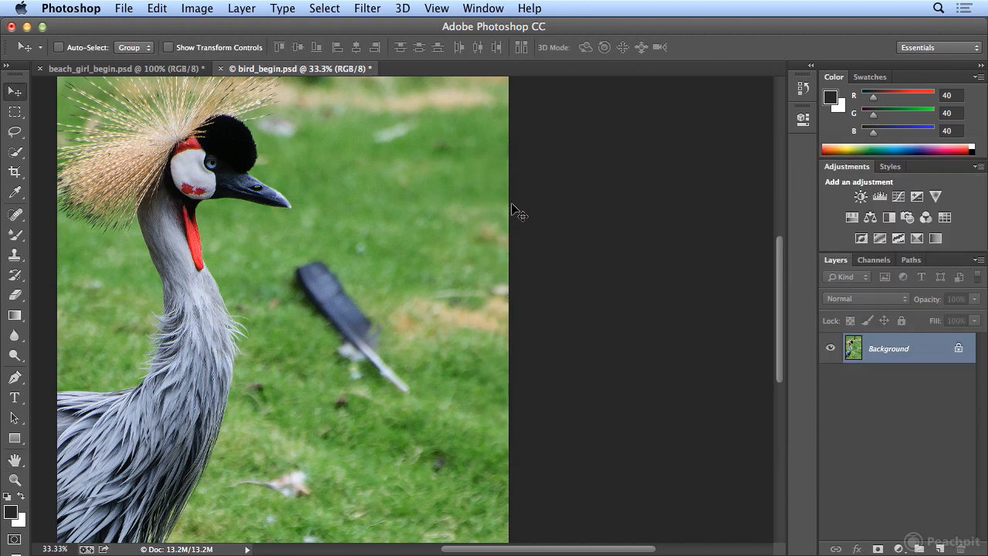
Compare the bird photo's original and sharpened states through its history, ending on the Smart Sharpen state
left_click(799, 89)
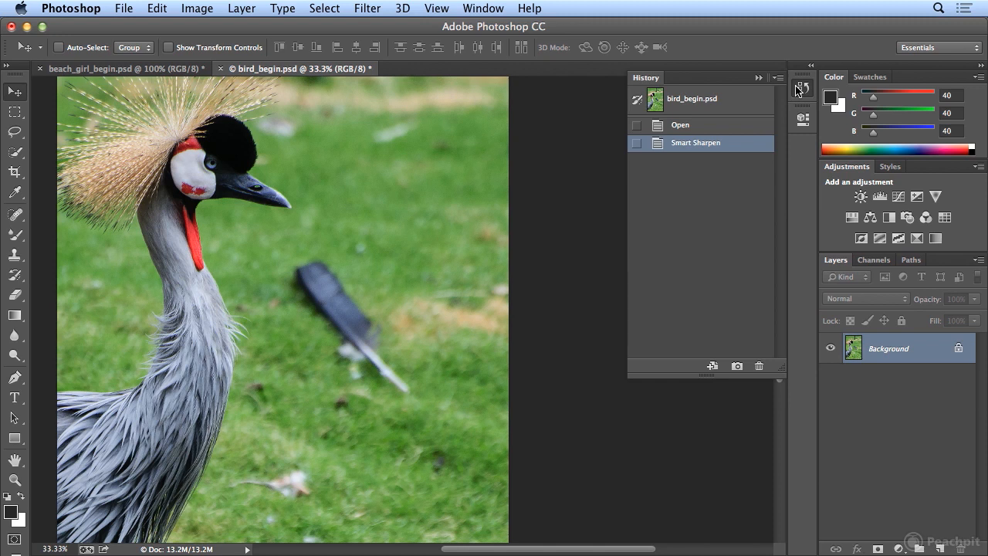
left_click(689, 128)
left_click(685, 147)
left_click(686, 126)
left_click(688, 144)
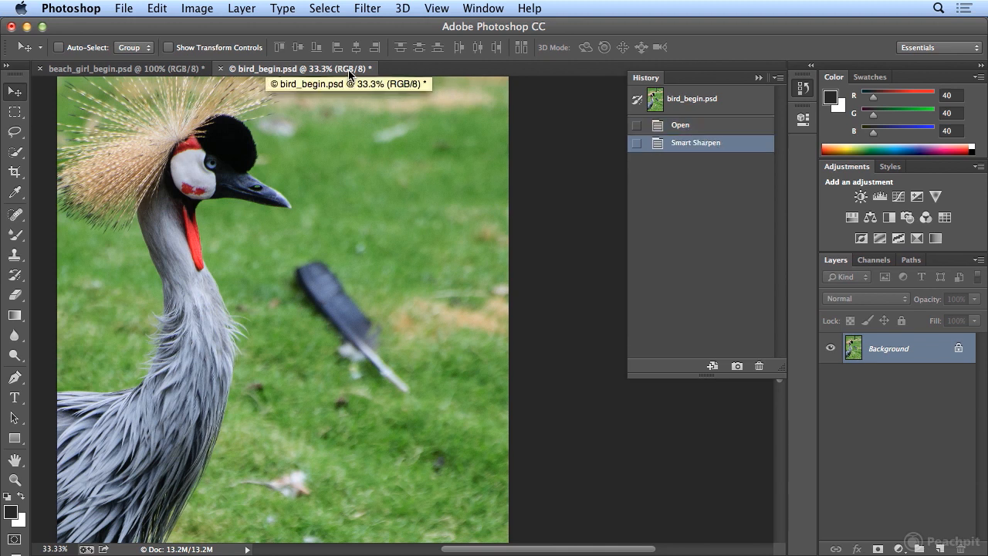
Switch to beach_girl_begin.psd and compare the woman's face before and after Smart Sharpen using the history states
left_click(139, 69)
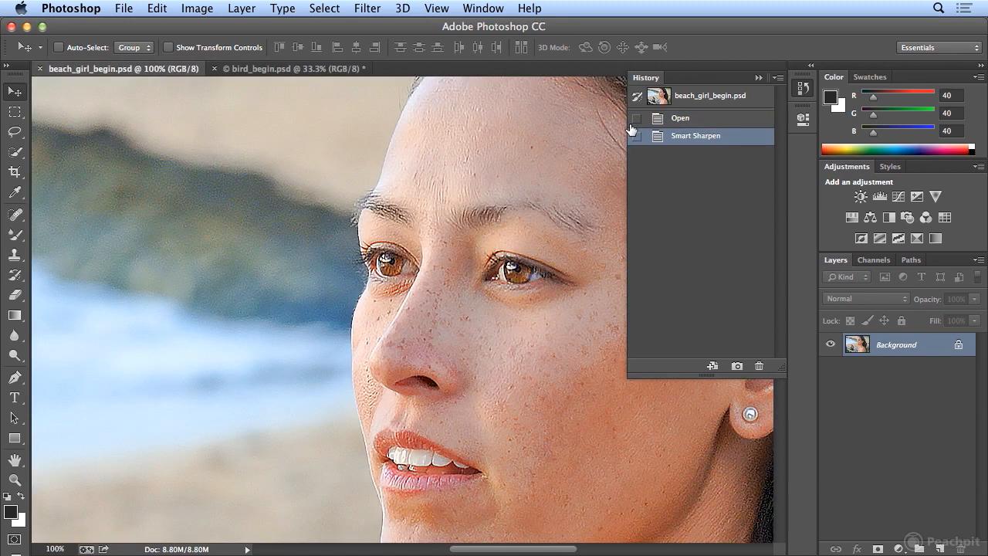
left_click(688, 126)
left_click(687, 143)
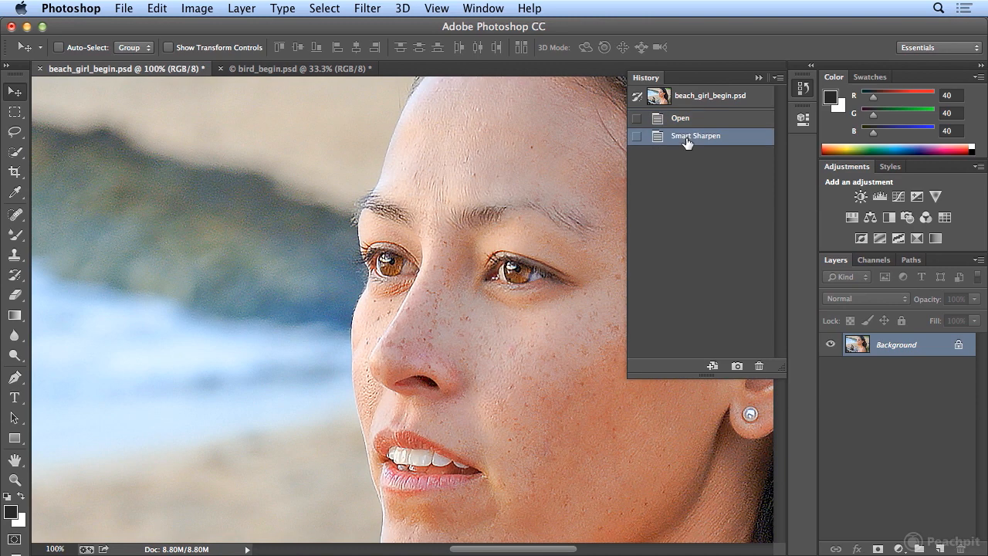
left_click(687, 123)
left_click(686, 139)
Fit the whole beach portrait on screen, compare its Open and Smart Sharpen history states, and hide the history
key("super+0")
left_click(687, 121)
left_click(687, 137)
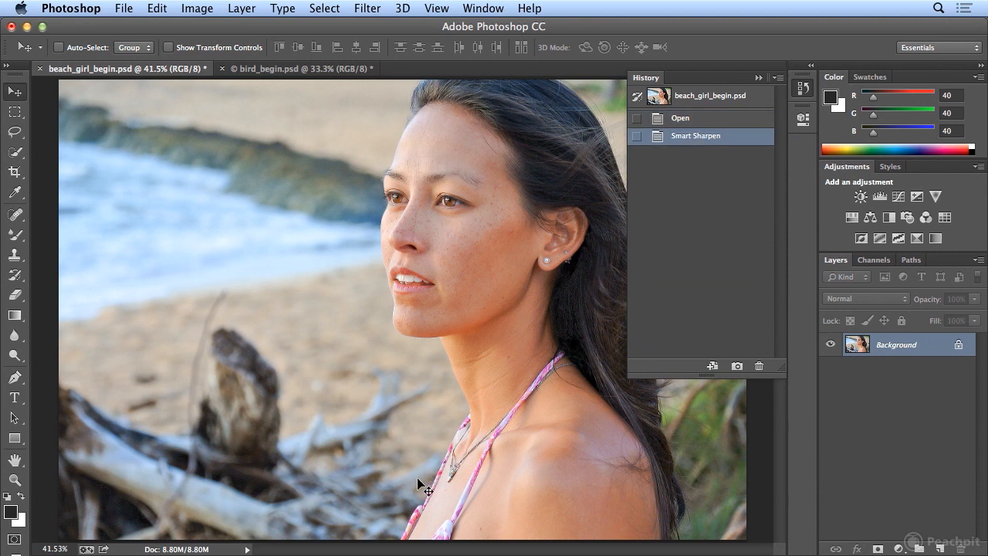
left_click(707, 124)
left_click(706, 139)
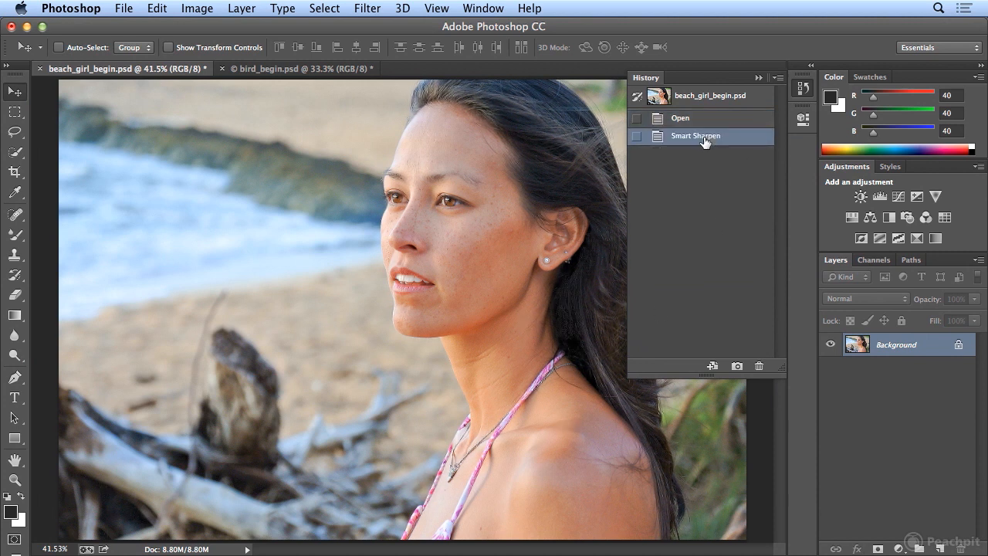
left_click(802, 89)
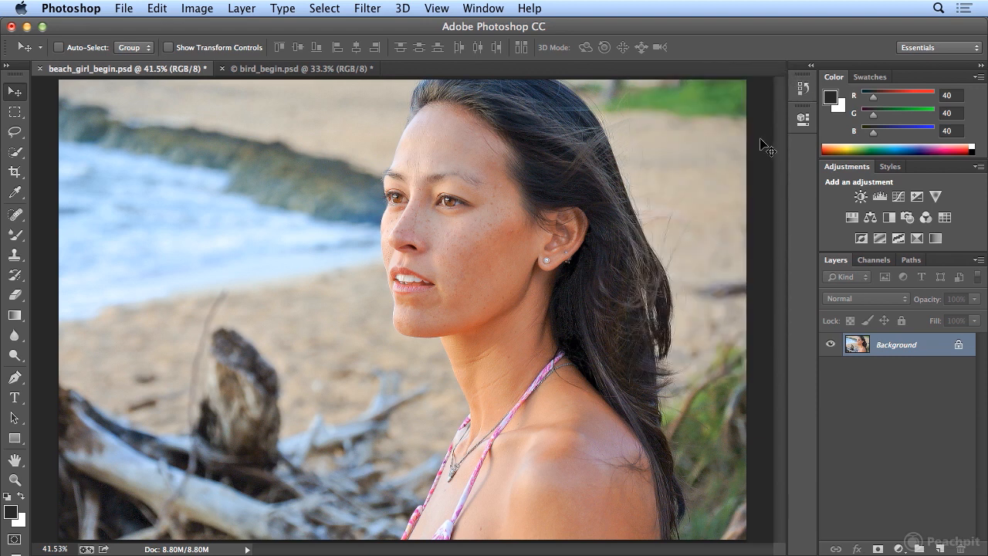